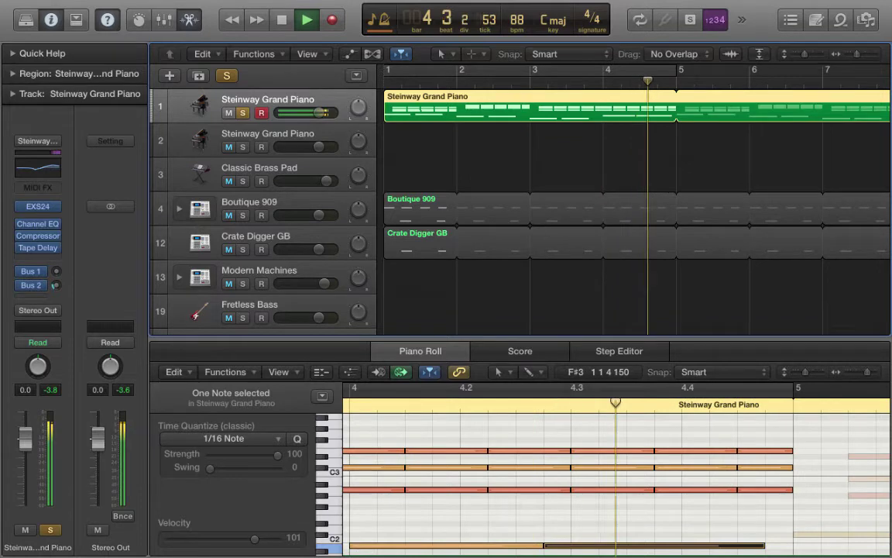
Step: Move the solo from the first Steinway Grand Piano track to Boutique 909 and audition the drums from bar 1
key(space)
key(ctrl+s)
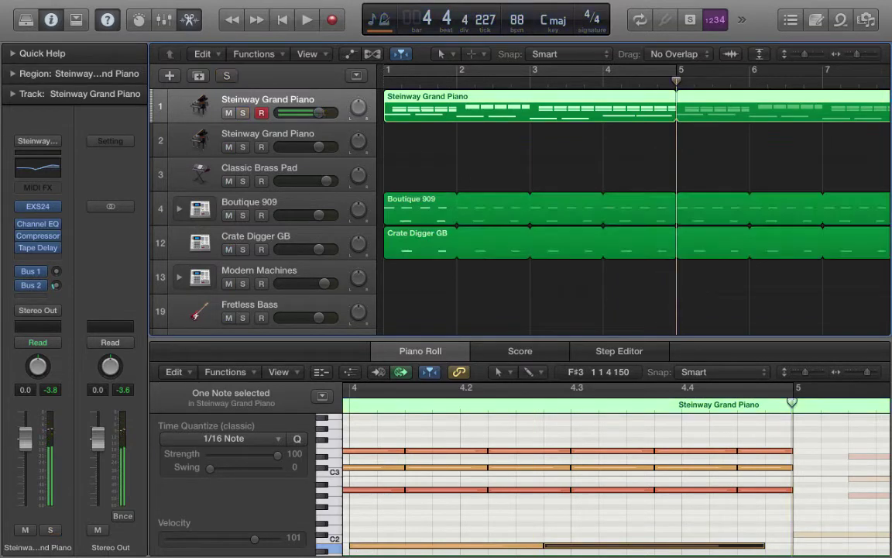
click(422, 209)
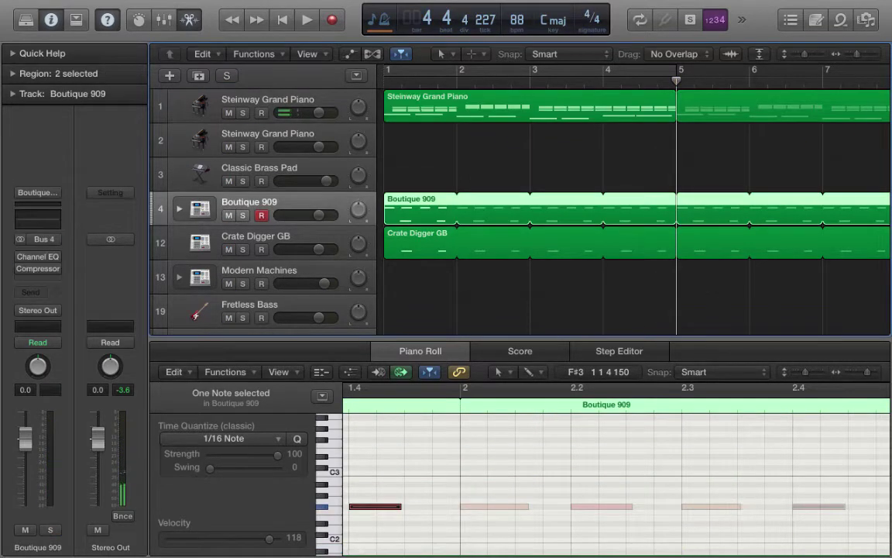
key(s)
key(Return)
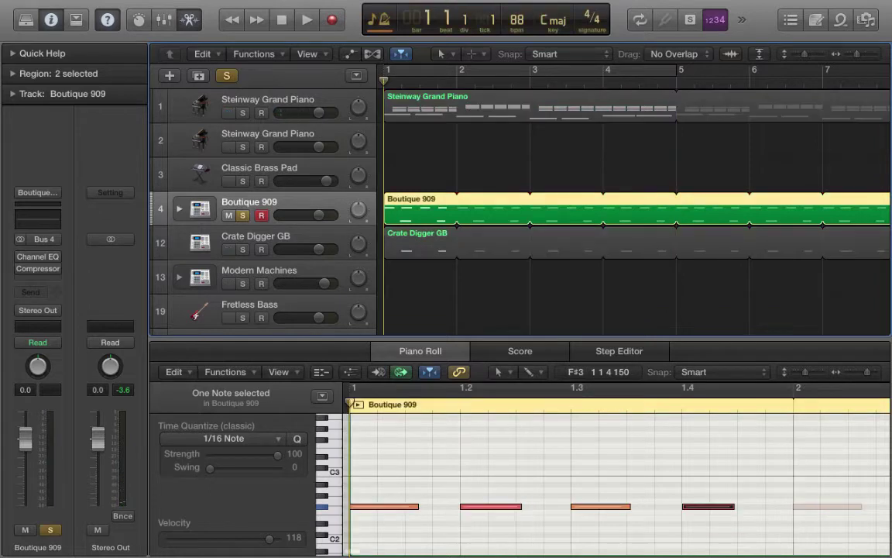
key(space)
key(z)
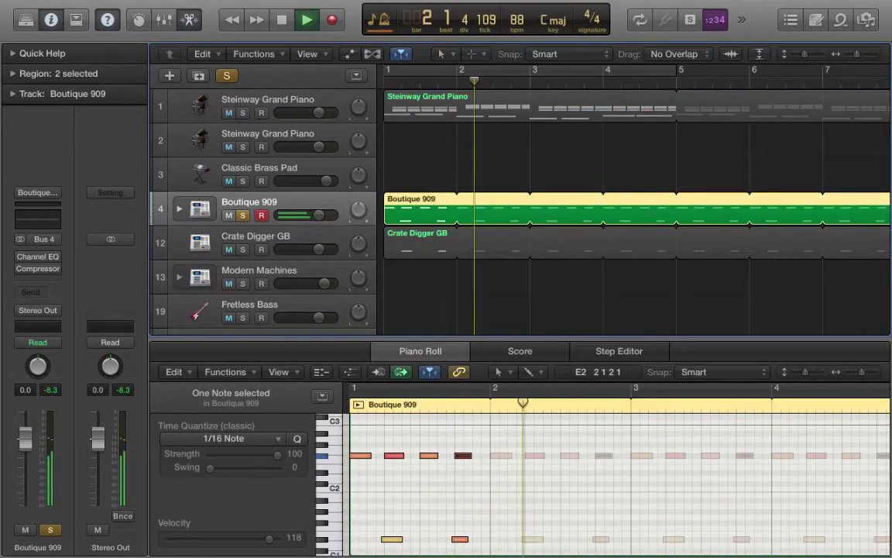
key(space)
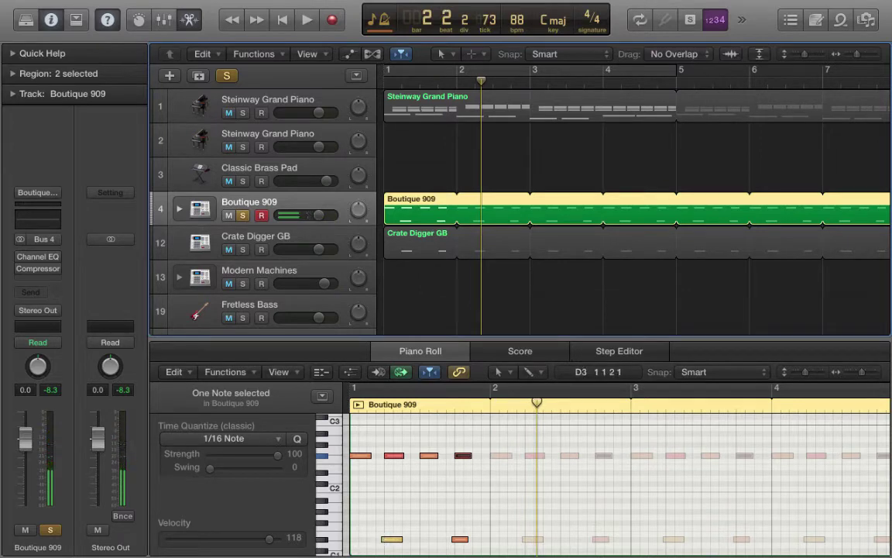
Step: Add Crate Digger GB to the soloed Boutique 909 track and audition both from bar 1
click(243, 250)
click(255, 236)
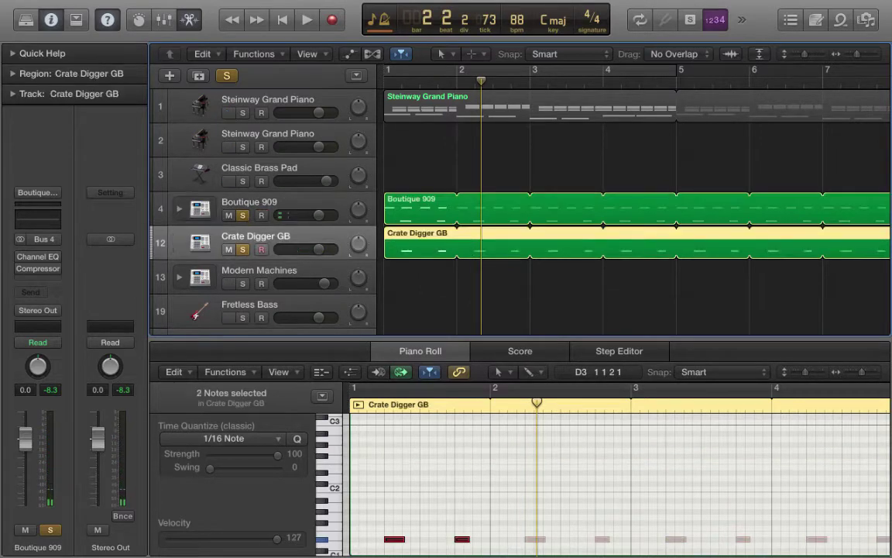
key(Return)
key(space)
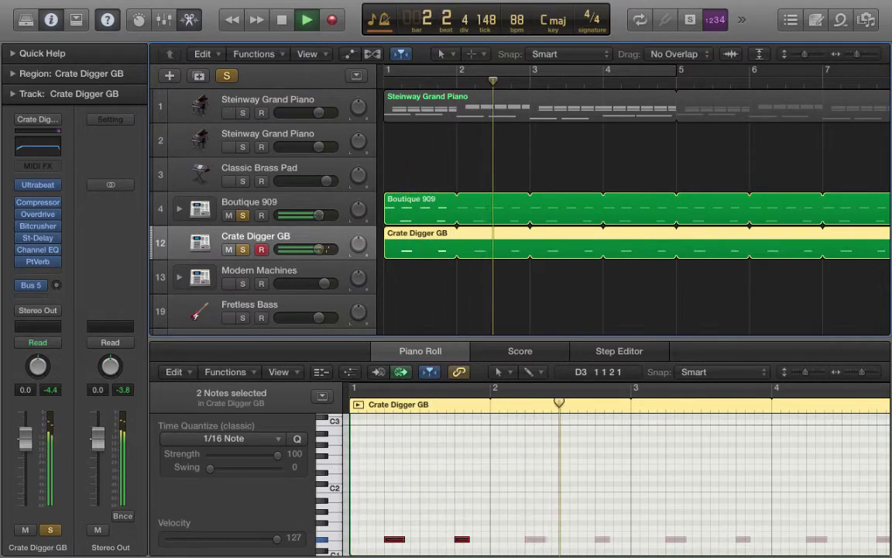
key(space)
Step: Clear the drum solos, solo the second Steinway Grand Piano track and inspect its AutoFilter settings
scroll(423, 245, down, 3)
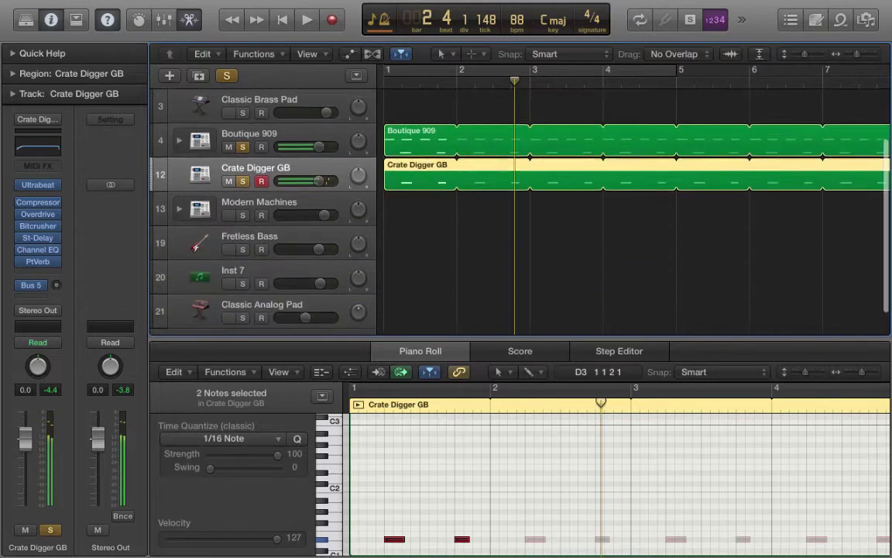
scroll(423, 245, up, 3)
scroll(423, 244, right, 10)
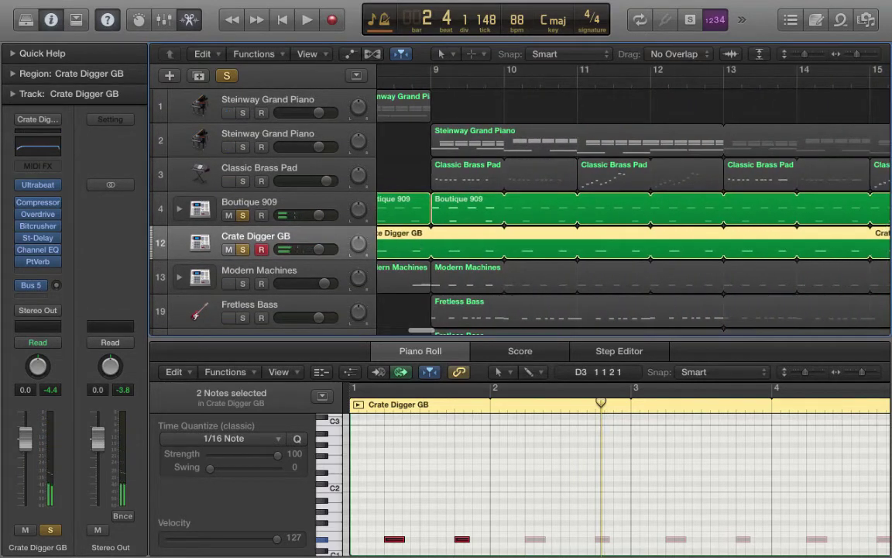
click(457, 143)
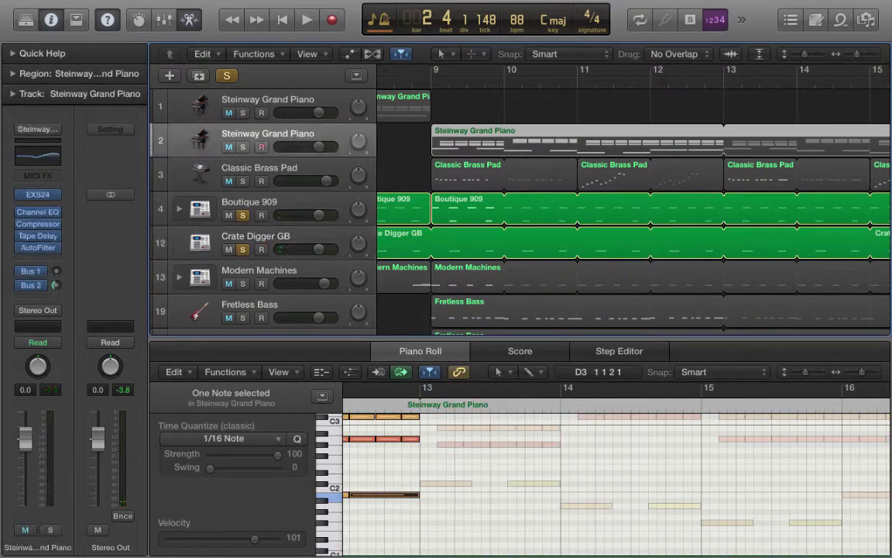
click(226, 75)
key(s)
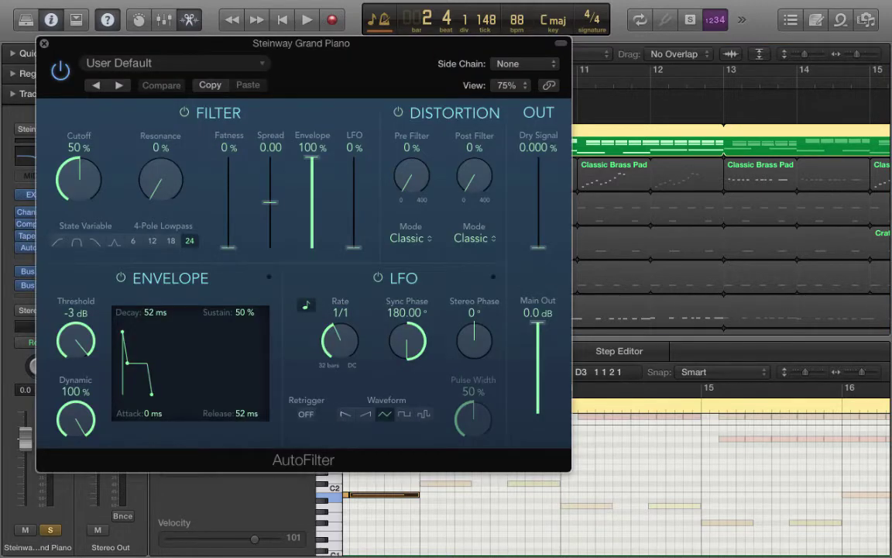
click(44, 44)
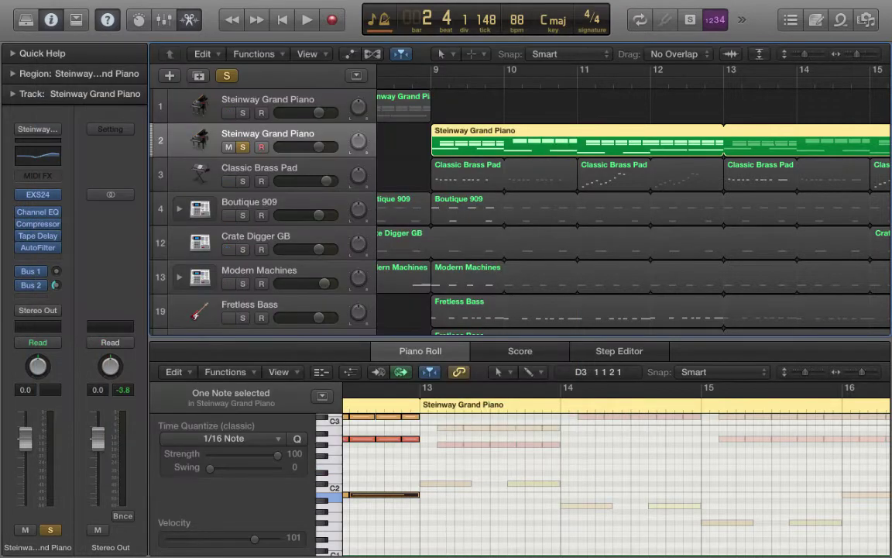
Step: Audition the soloed second Steinway Grand Piano track from bar 9 and turn its solo off
click(431, 79)
key(space)
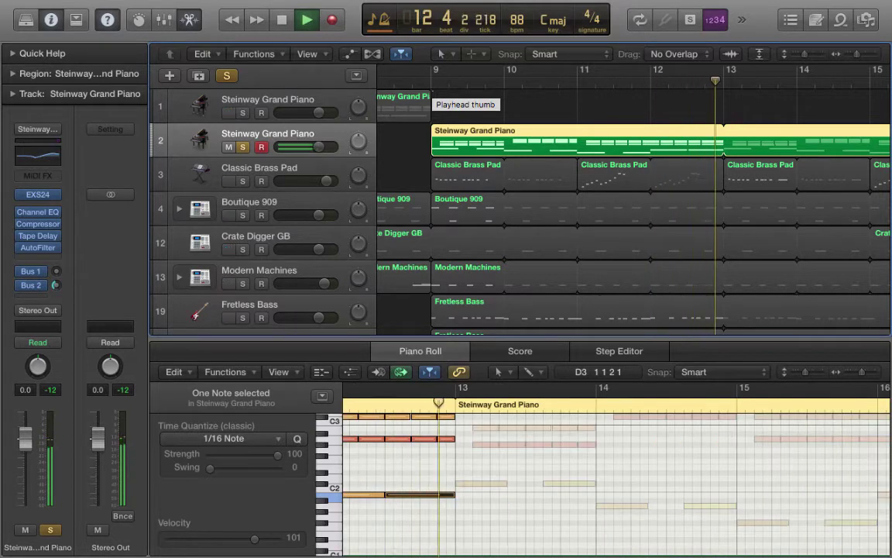
key(space)
click(243, 147)
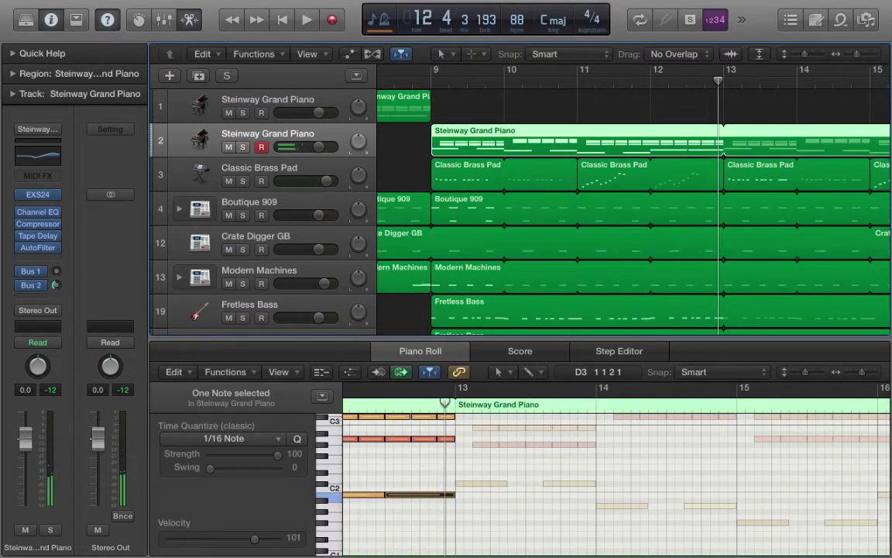
Step: Select the Classic Brass Pad region at bar 9 and return the playhead to bar 9
click(466, 173)
key(Return)
double_click(259, 167)
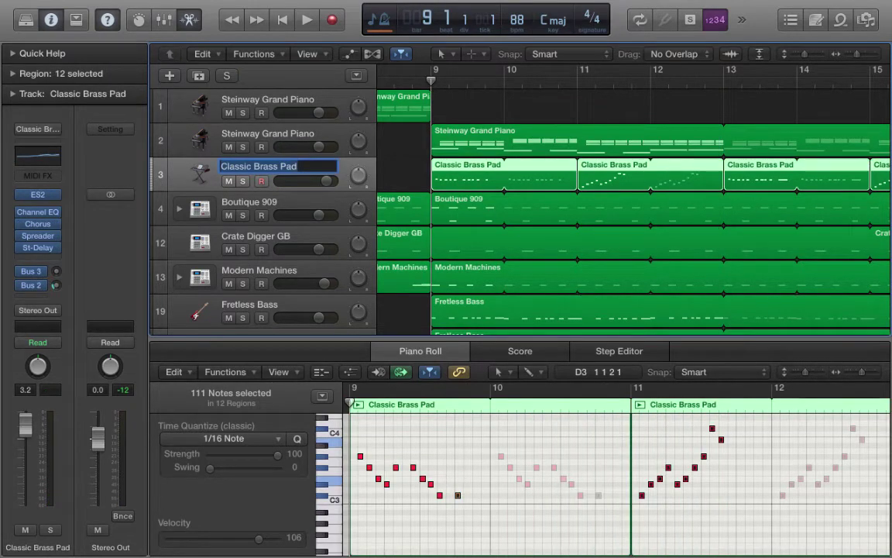
text(S)
key(super+z)
key(Escape)
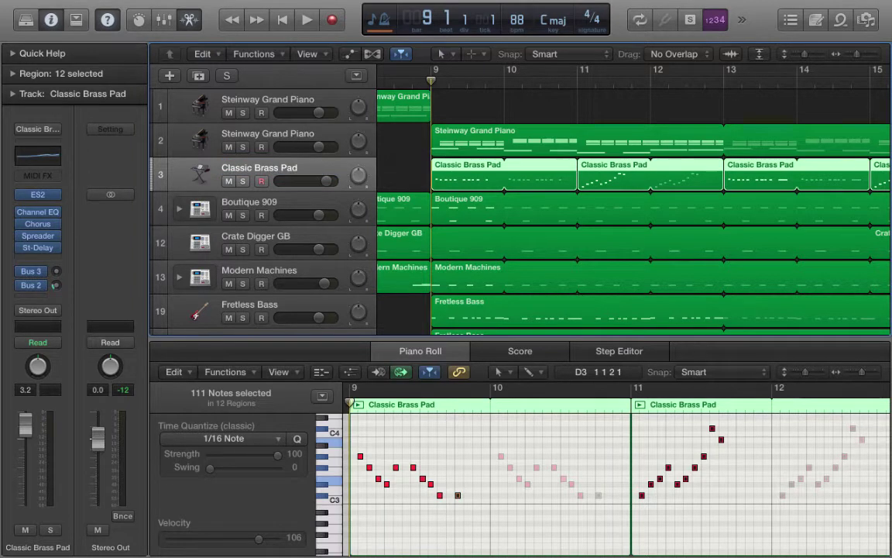
Step: Solo the Classic Brass Pad track, audition it from bar 9 and turn its solo off
key(s)
key(space)
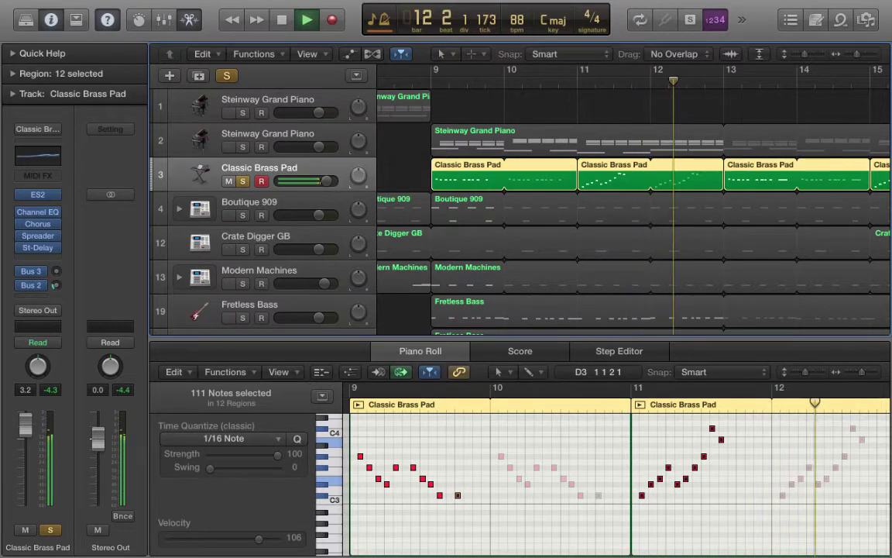
key(space)
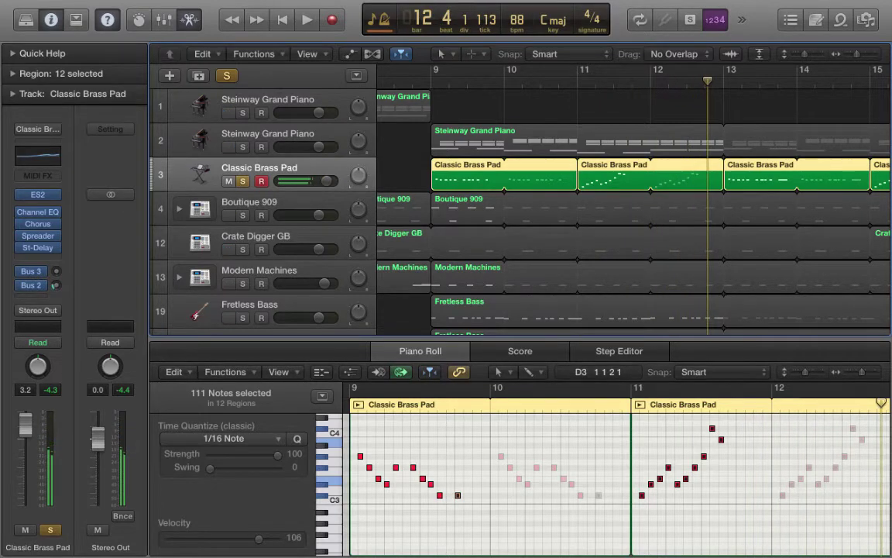
key(s)
Step: Show the notes of the Boutique 909 and Modern Machines regions that start at bar 9
click(447, 214)
scroll(447, 223, down, 2)
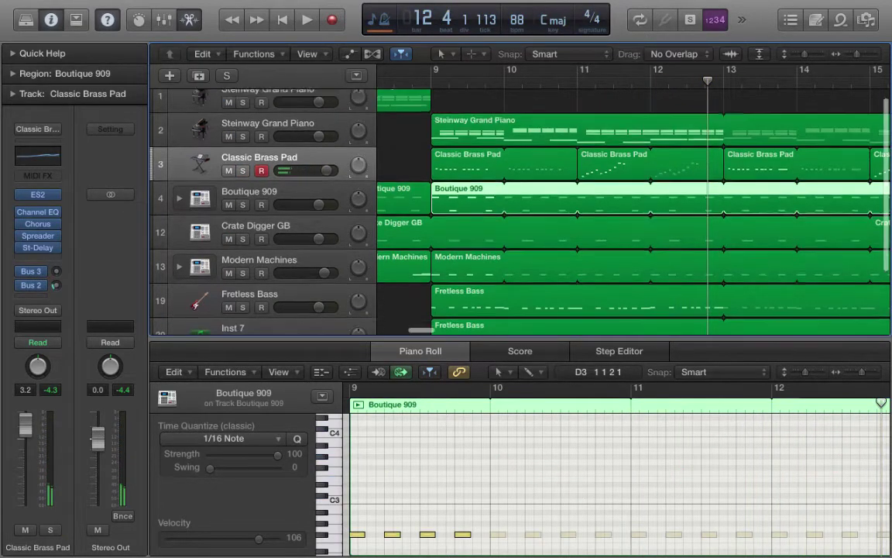
click(457, 243)
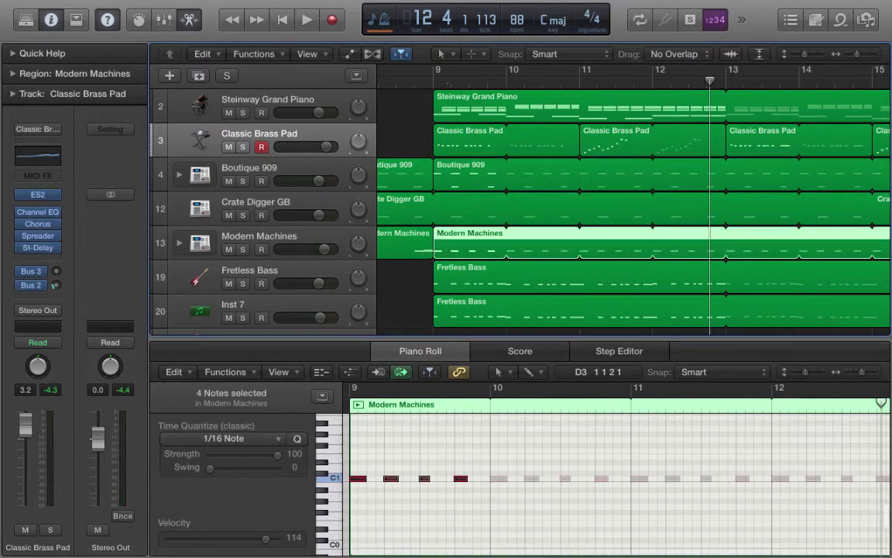
Step: Solo the Modern Machines track, audition it from bar 9 and turn its solo off
click(434, 82)
click(259, 237)
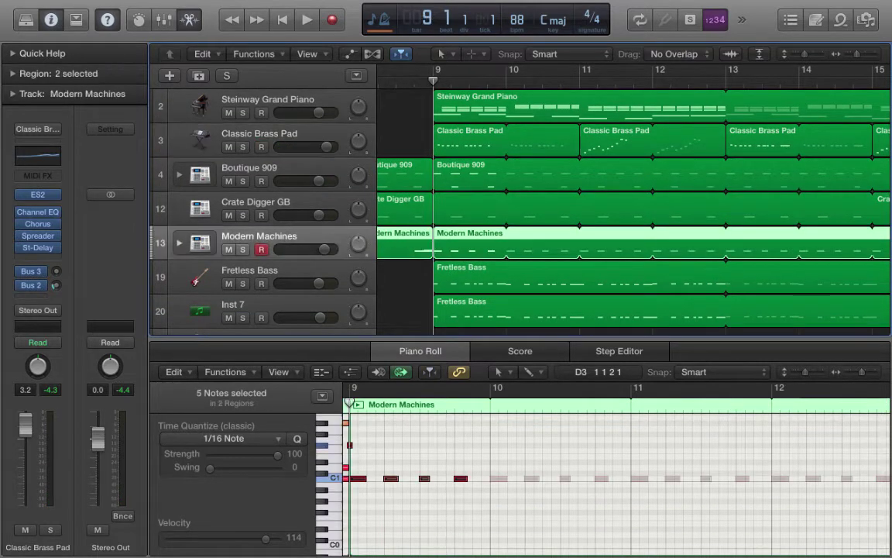
key(s)
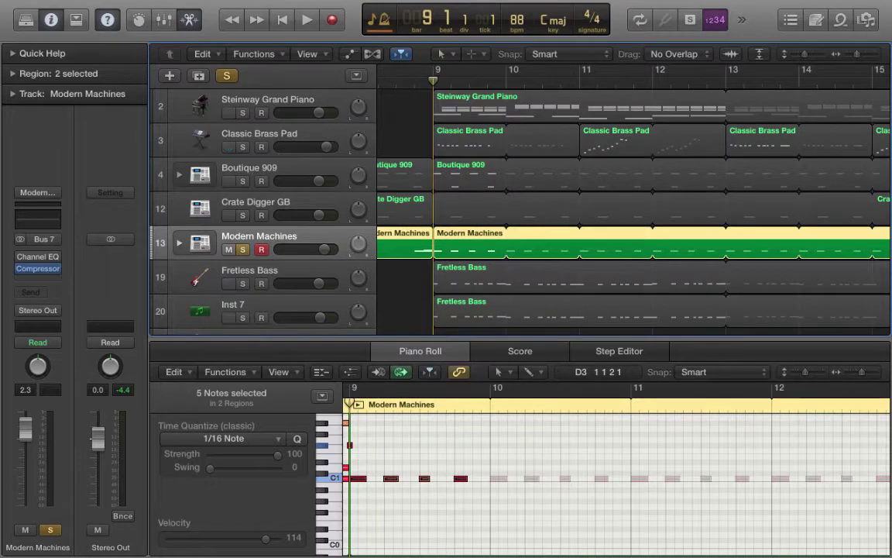
key(space)
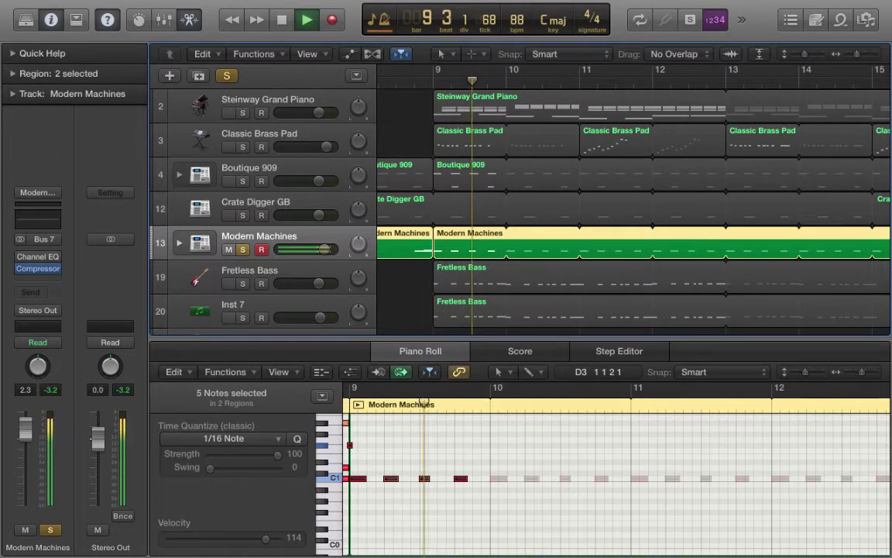
key(space)
key(s)
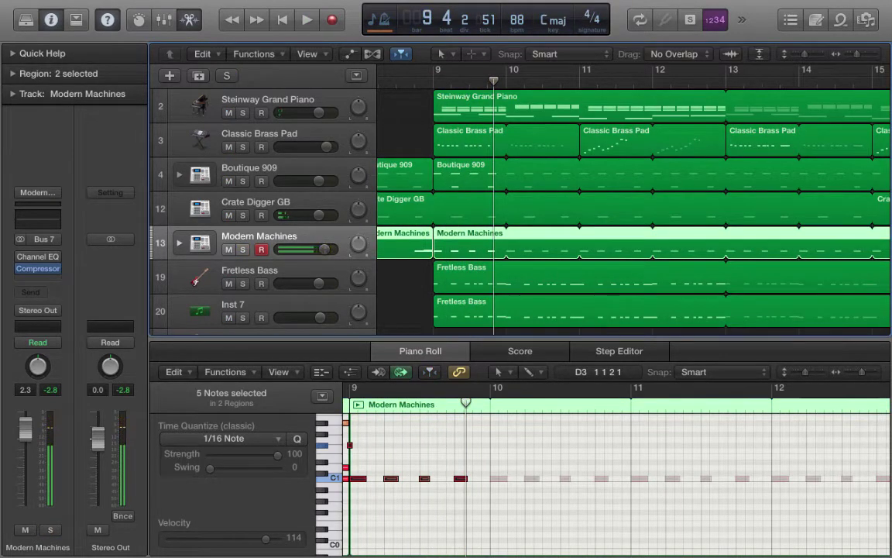
Step: Solo the Fretless Bass track, bring its notes into view and play it from bar 9
key(Down)
key(s)
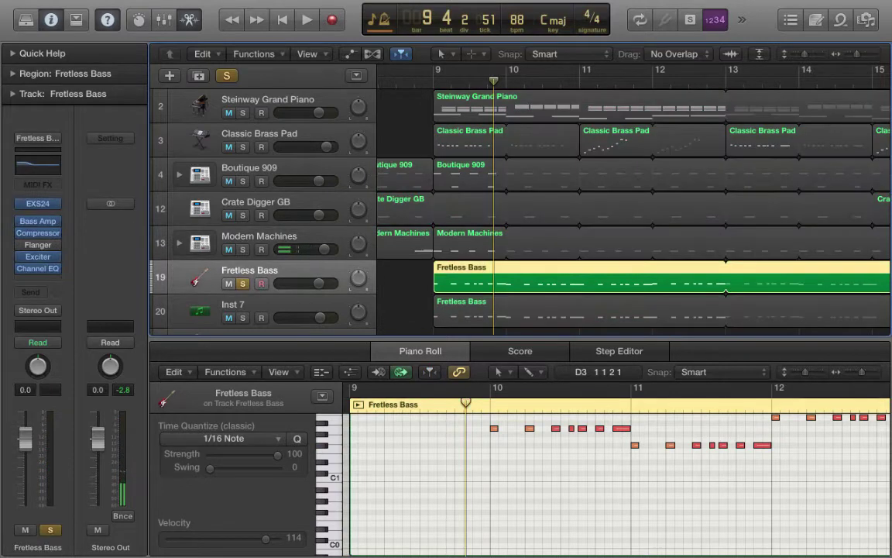
scroll(620, 465, up, 3)
click(351, 391)
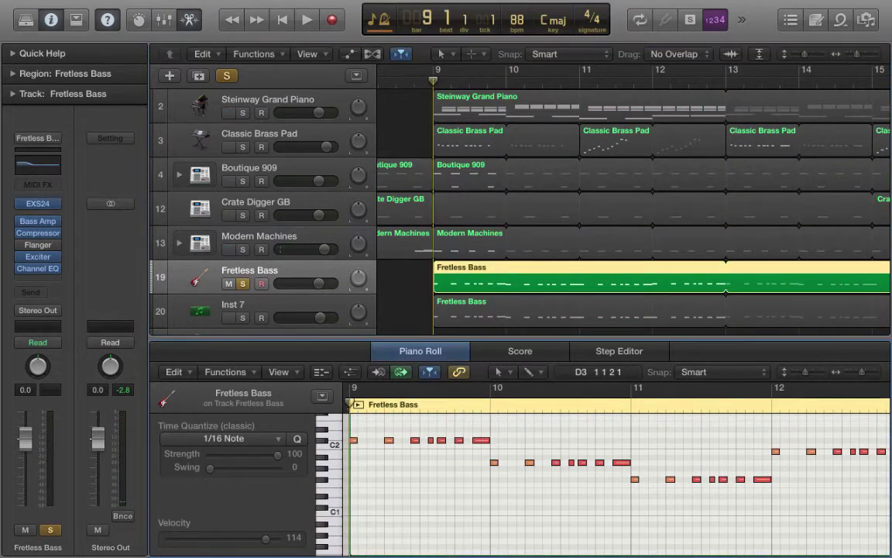
key(space)
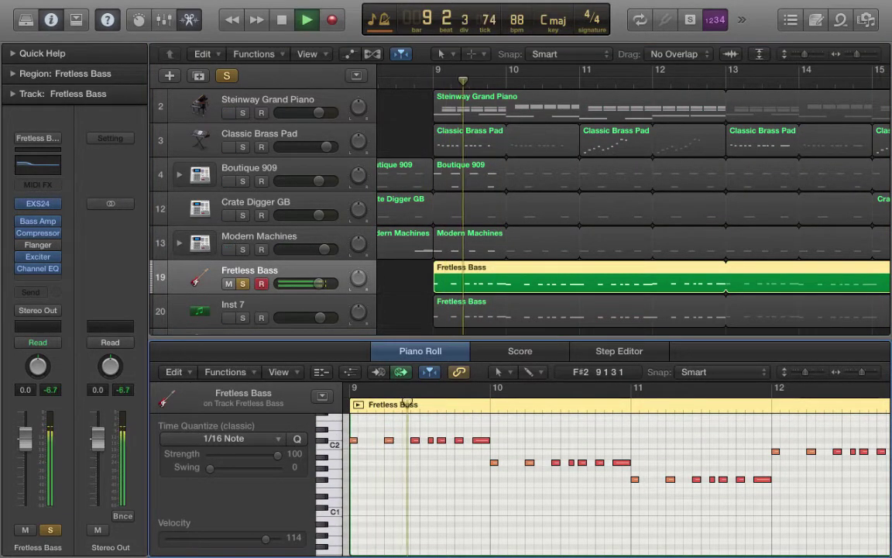
Step: Solo Inst 7 alongside the playing Fretless Bass and inspect its minimoog V instrument
click(240, 305)
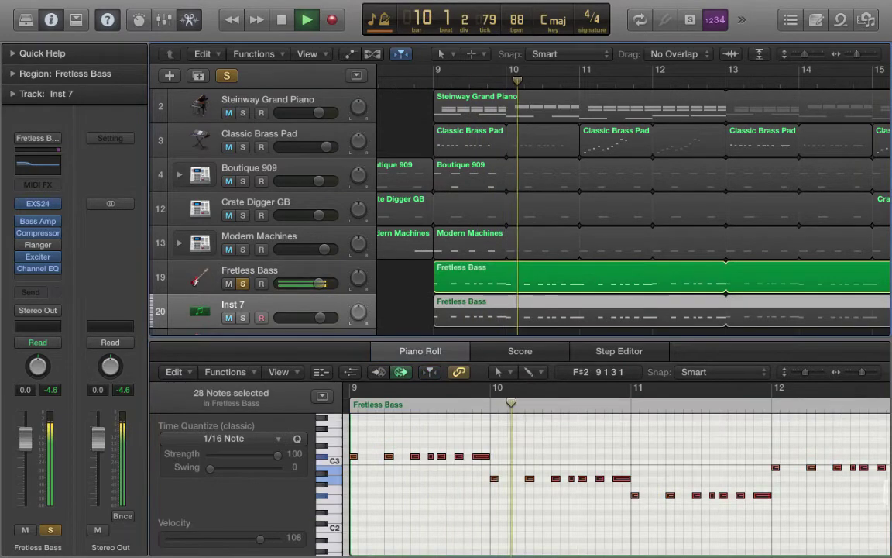
key(s)
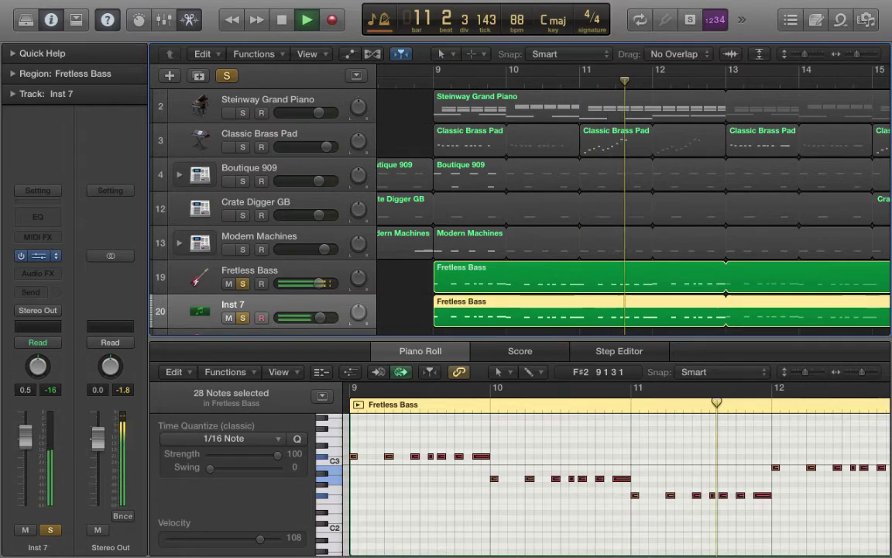
click(39, 255)
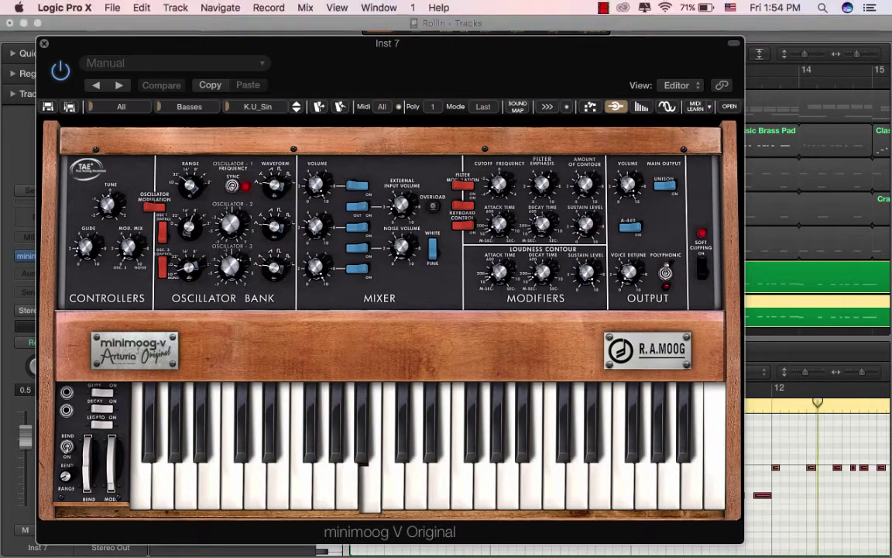
key(super+w)
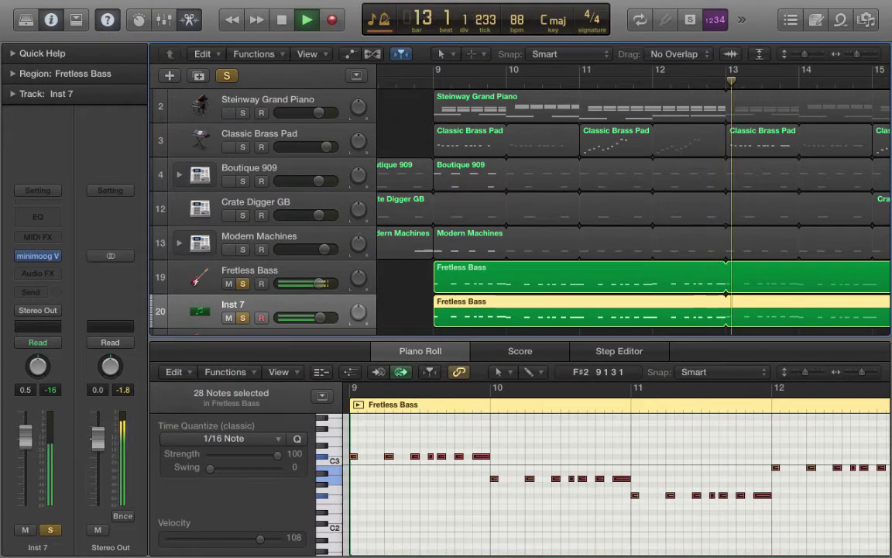
Step: Stop playback and turn off the solos on Inst 7 and Fretless Bass
key(space)
key(s)
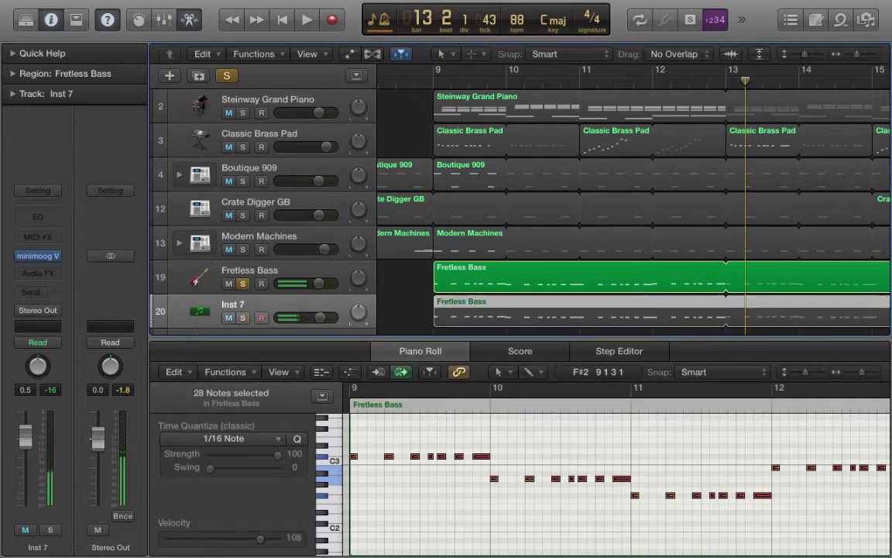
click(242, 283)
Step: Show the notes of the Boutique 909 region at bar 9 and those of the Crate Digger GB region
scroll(446, 215, right, 1)
scroll(447, 214, up, 1)
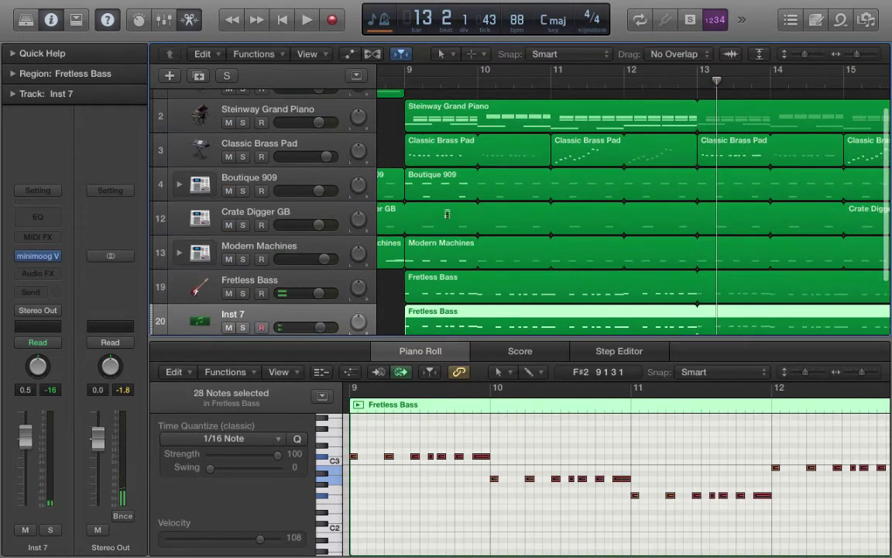
click(443, 184)
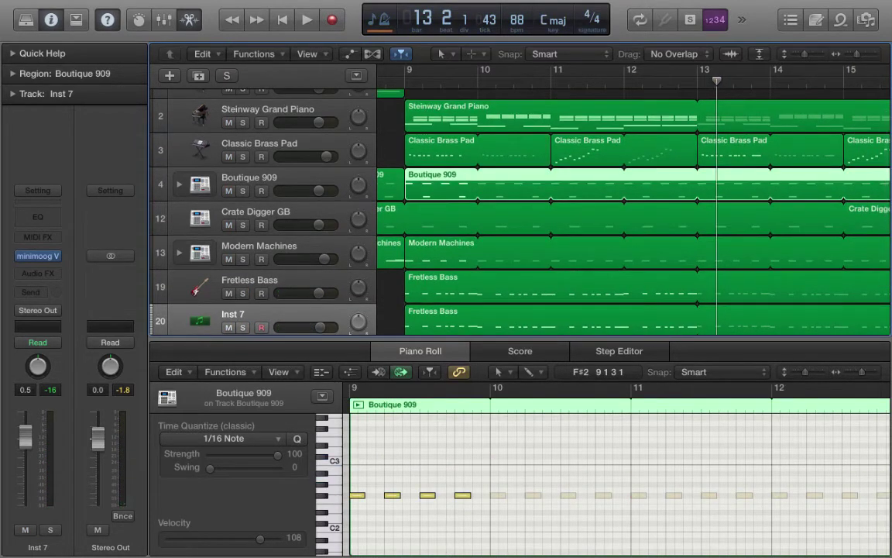
click(443, 218)
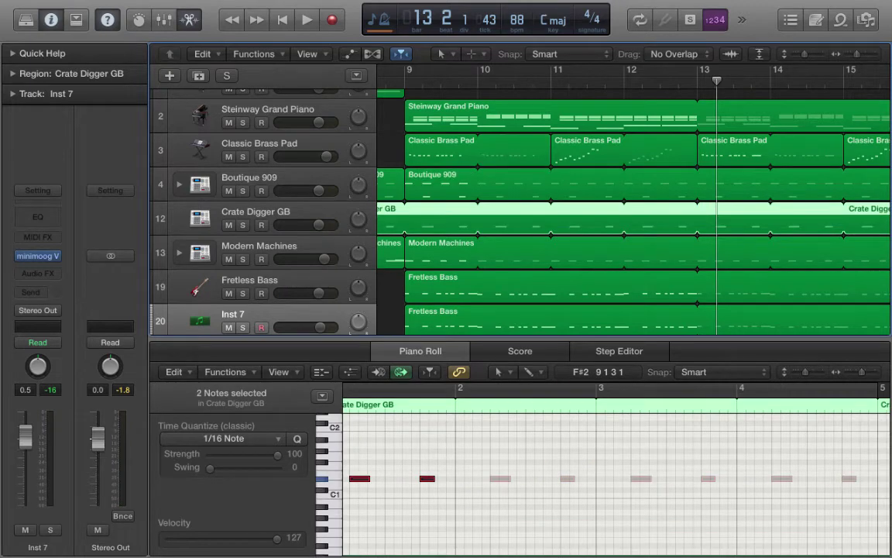
Step: Solo the Boutique 909, Crate Digger GB and Modern Machines tracks together and play them briefly from bar 9
key(alt+shift+d)
click(256, 178)
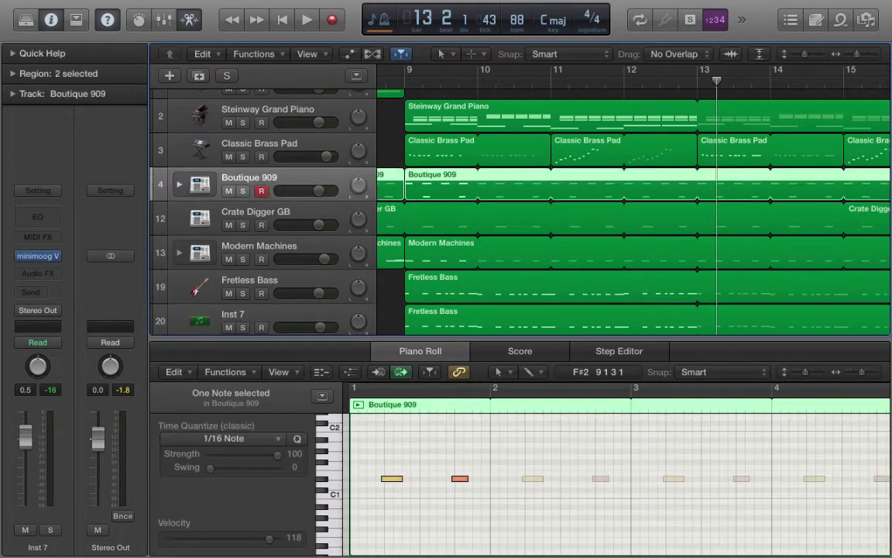
shift+click(256, 213)
shift+click(258, 246)
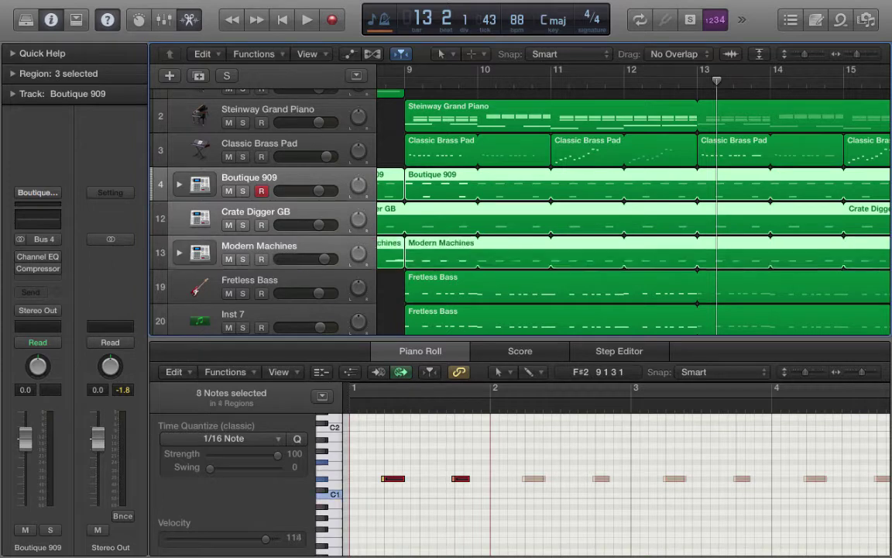
key(shift+comma)
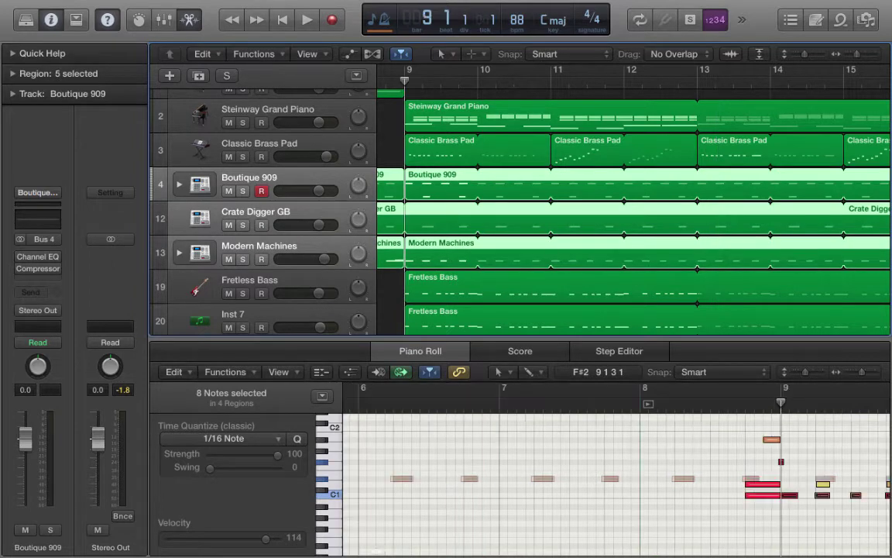
key(ctrl+s)
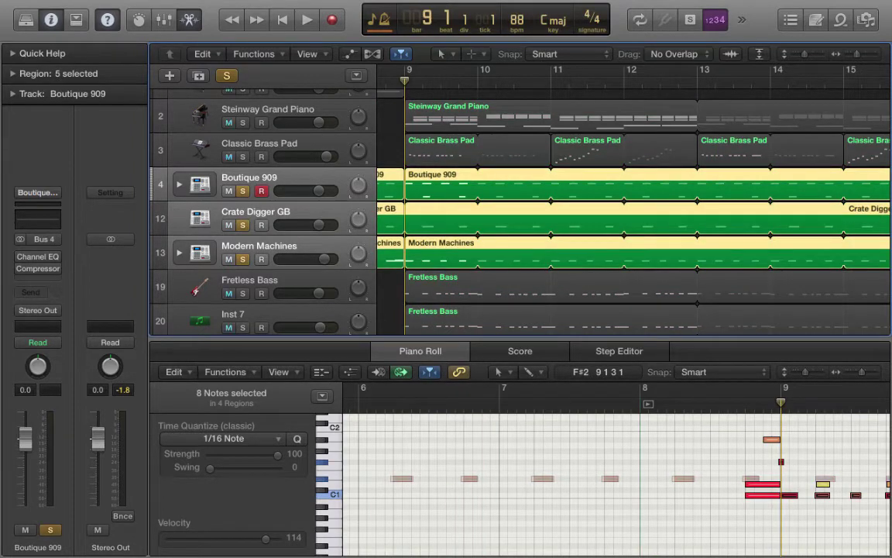
key(space)
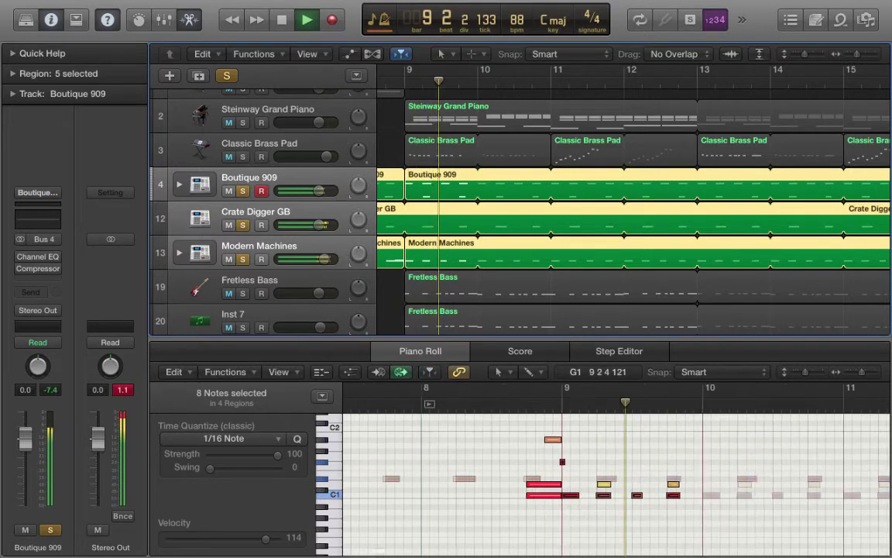
key(space)
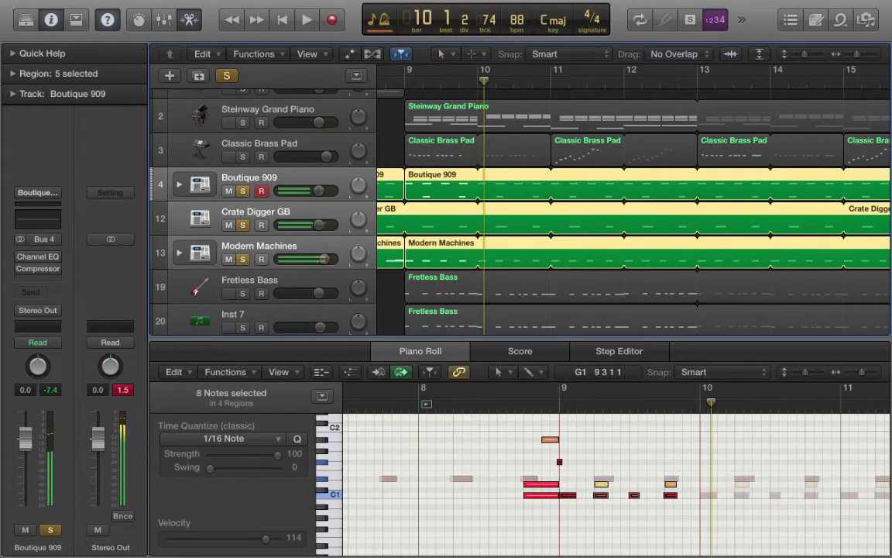
Step: Clear the region selection and turn off the solos on the three drum tracks
scroll(519, 209, down, 1)
scroll(519, 209, down, 4)
scroll(519, 209, left, 6)
click(456, 283)
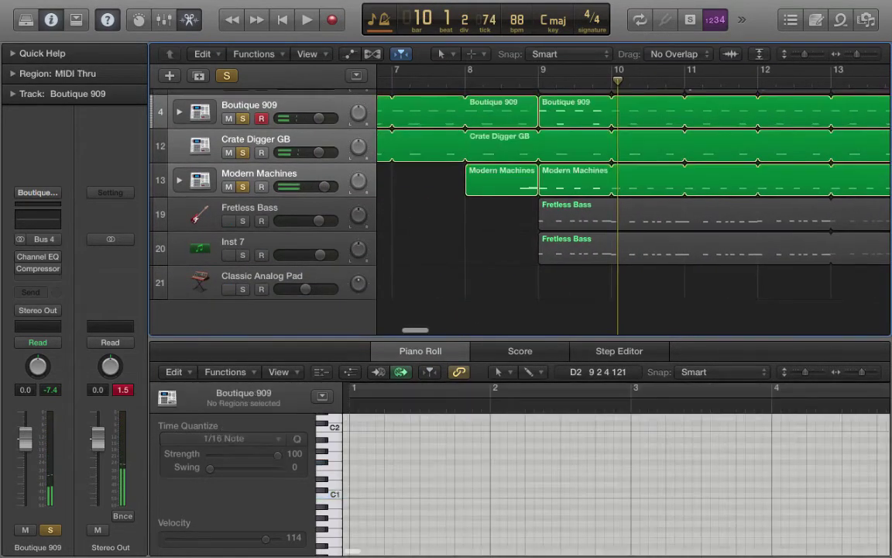
key(s)
key(s)
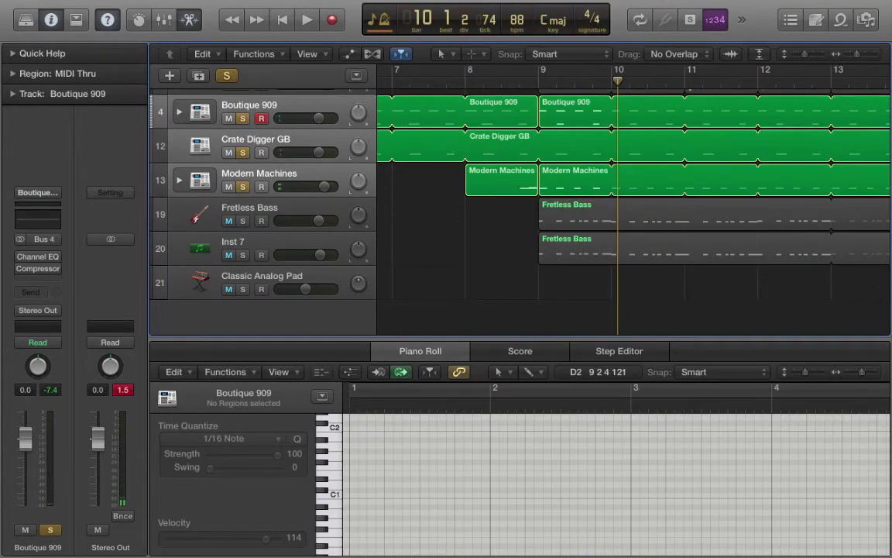
key(s)
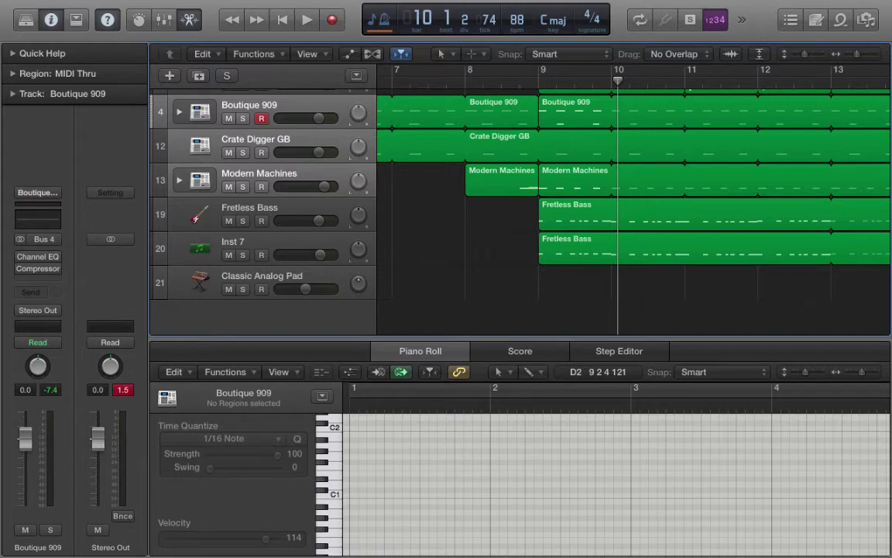
Step: Solo the Modern Machines track and play its lead-in region from bar 8 up to bar 9
click(260, 173)
key(s)
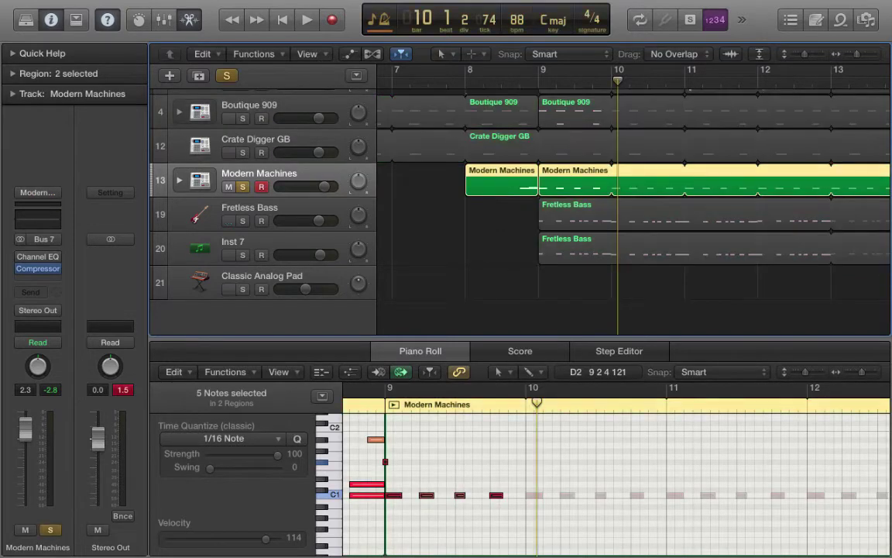
key(shift+space)
key(space)
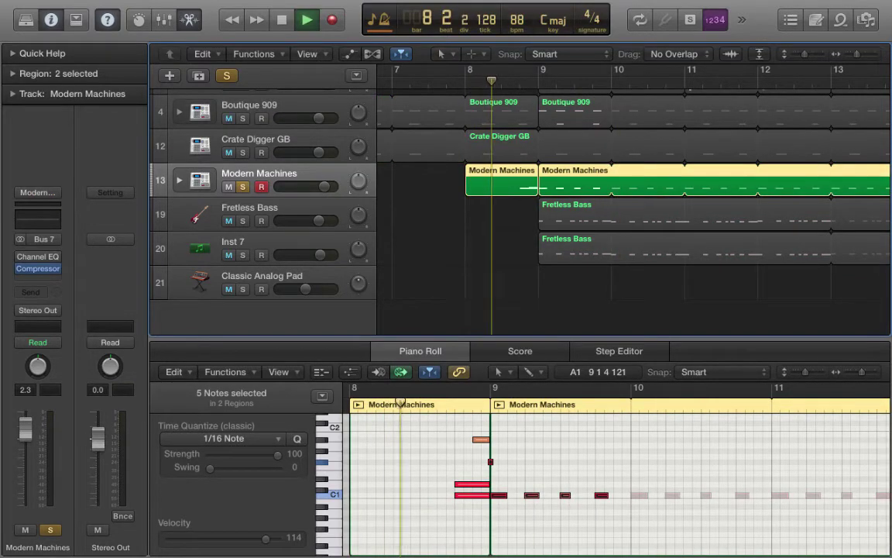
key(space)
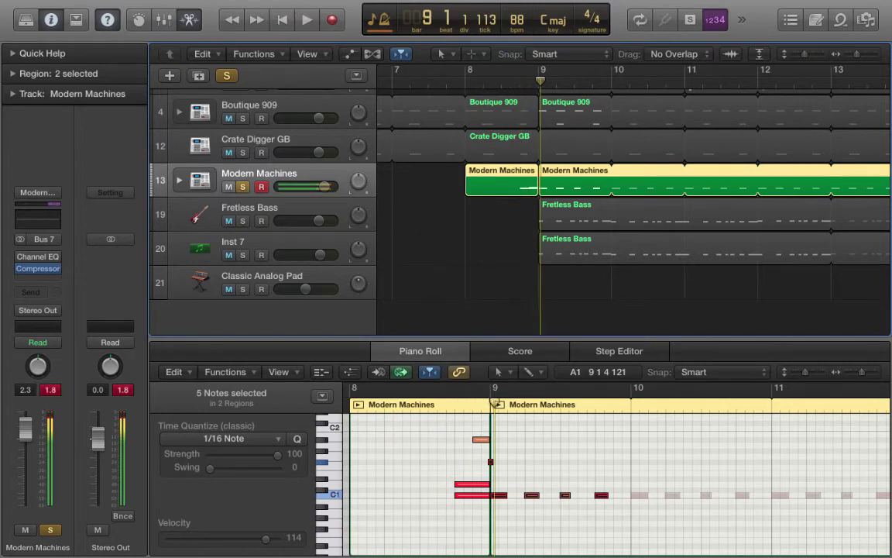
Step: Select the Fuzzy Pluck Lead region at bar 17 and turn off the Modern Machines solo
scroll(534, 286, right, 8)
scroll(551, 285, right, 8)
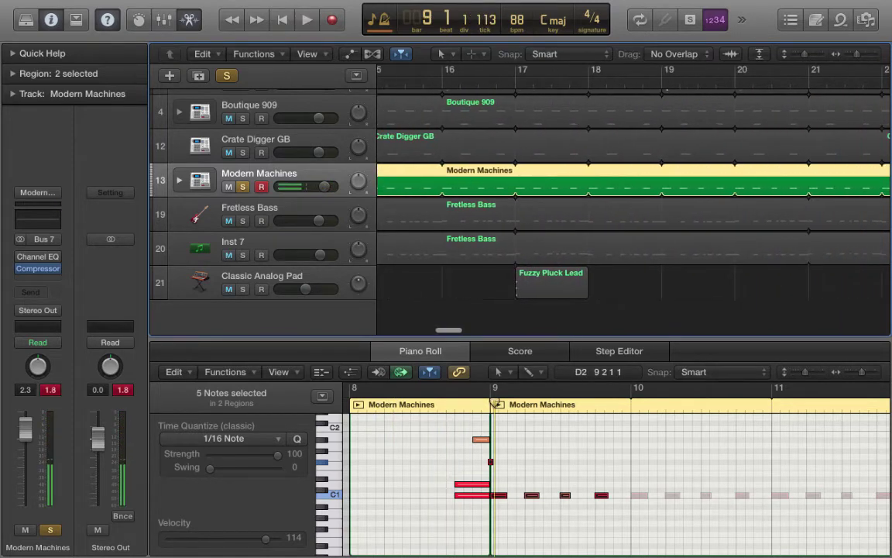
click(552, 285)
click(242, 187)
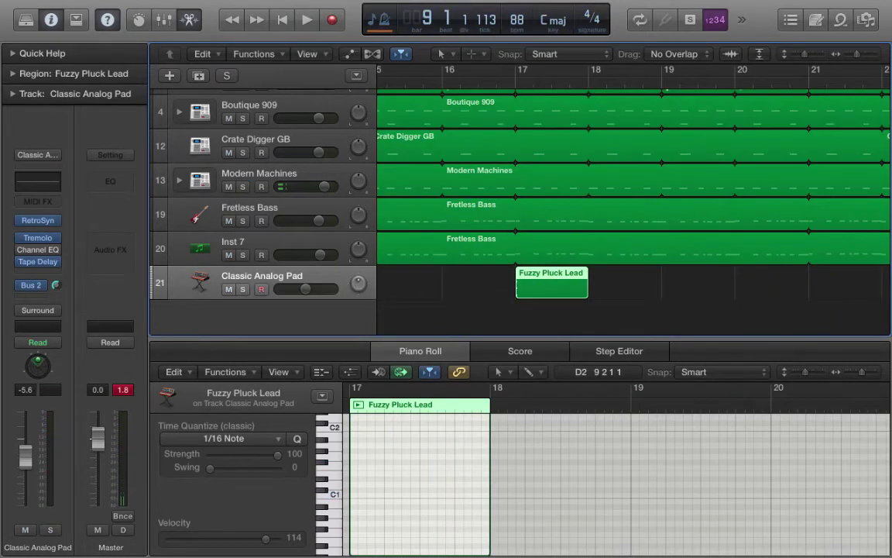
Step: Solo the Classic Analog Pad track, bring the Fuzzy Pluck Lead region's notes into view and play it from bar 17
key(s)
key(shift+Return)
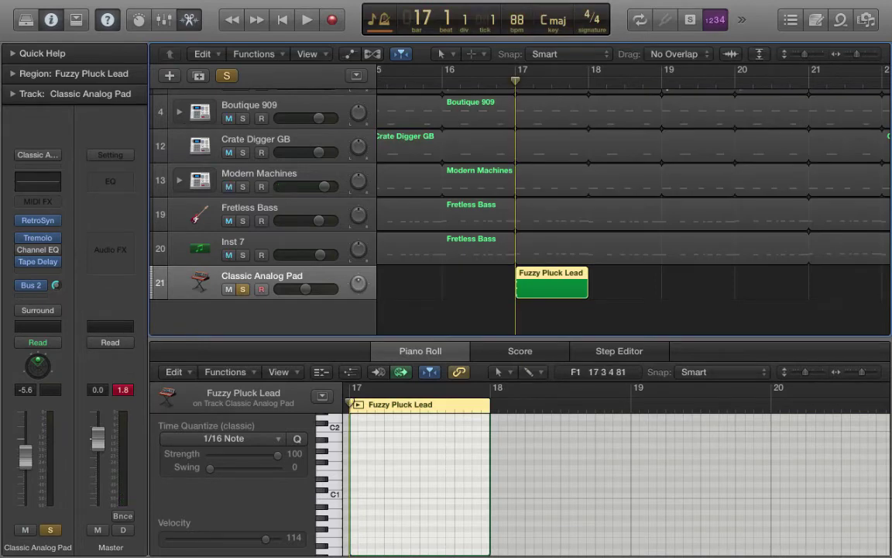
scroll(612, 480, up, 10)
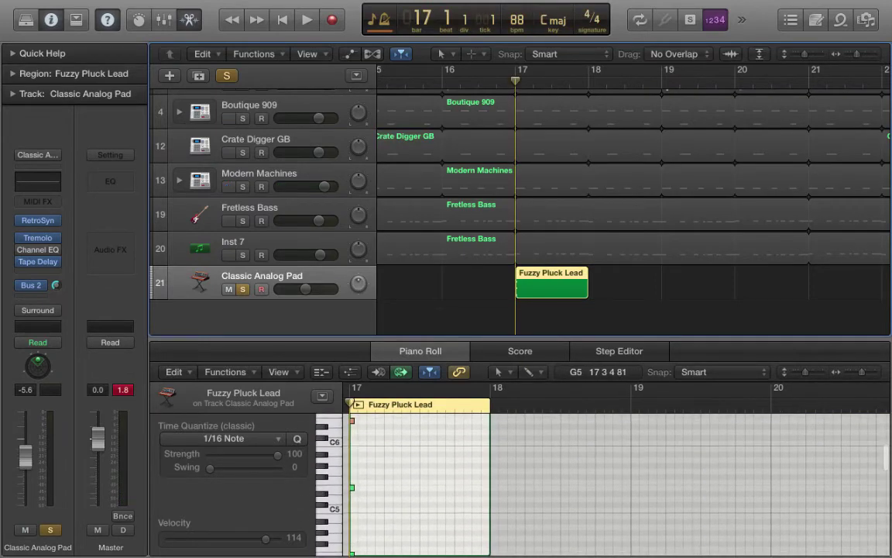
key(super+Left)
key(super+Left)
key(super+Left)
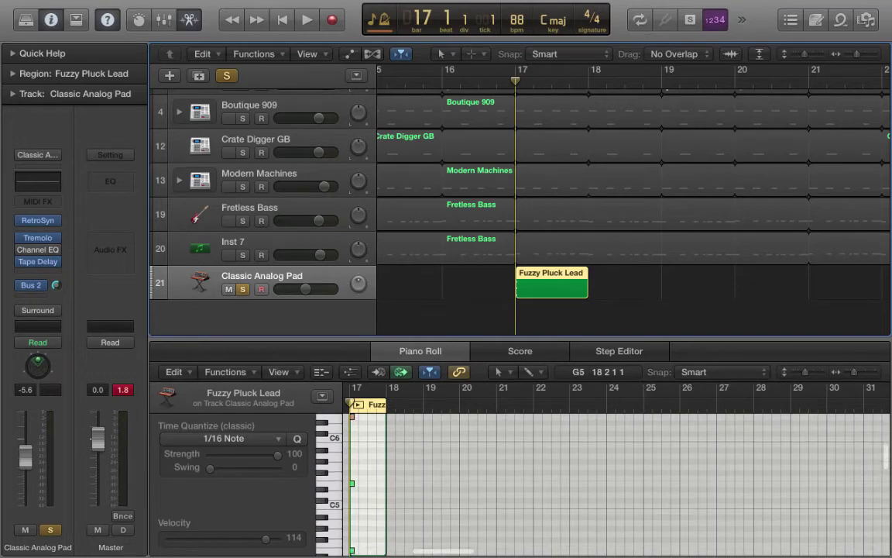
scroll(368, 477, down, 1)
scroll(368, 478, up, 1)
scroll(368, 477, down, 1)
scroll(368, 477, up, 1)
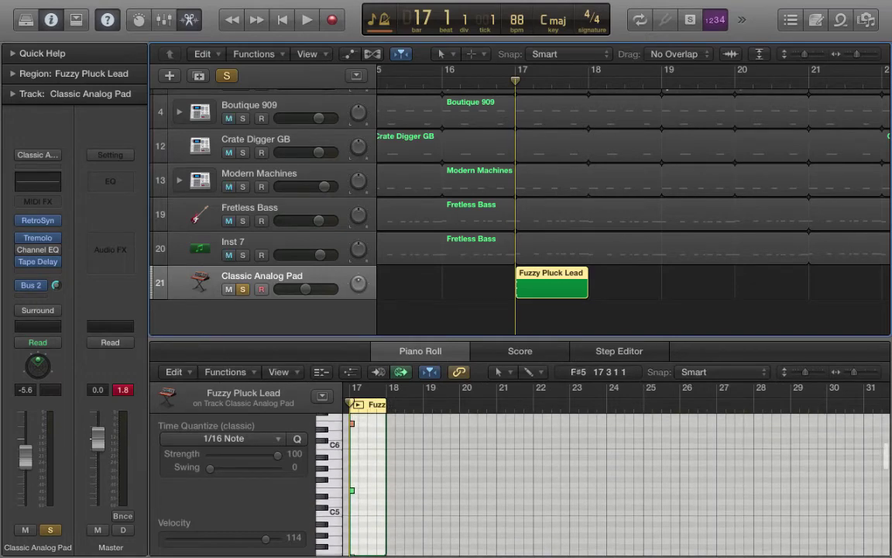
key(space)
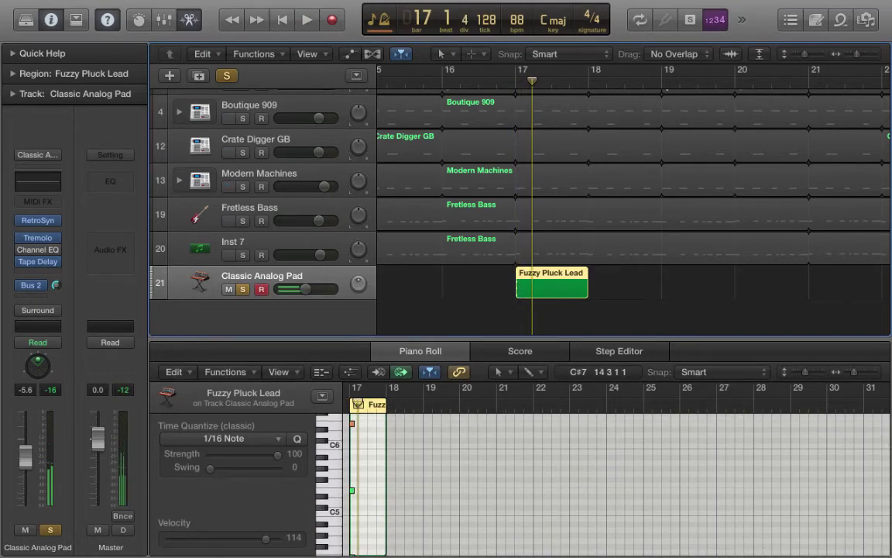
Step: Show the Smart Controls of the Classic Analog Pad track and turn off its solo
key(b)
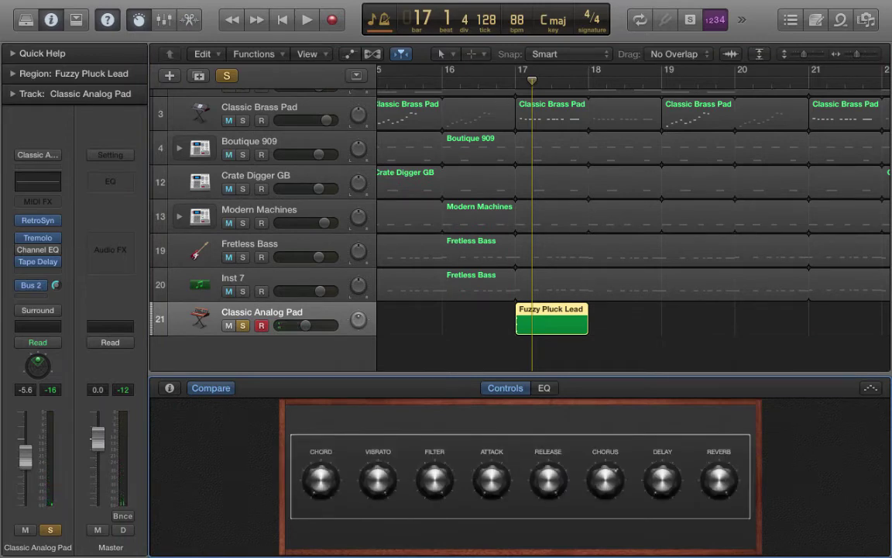
key(s)
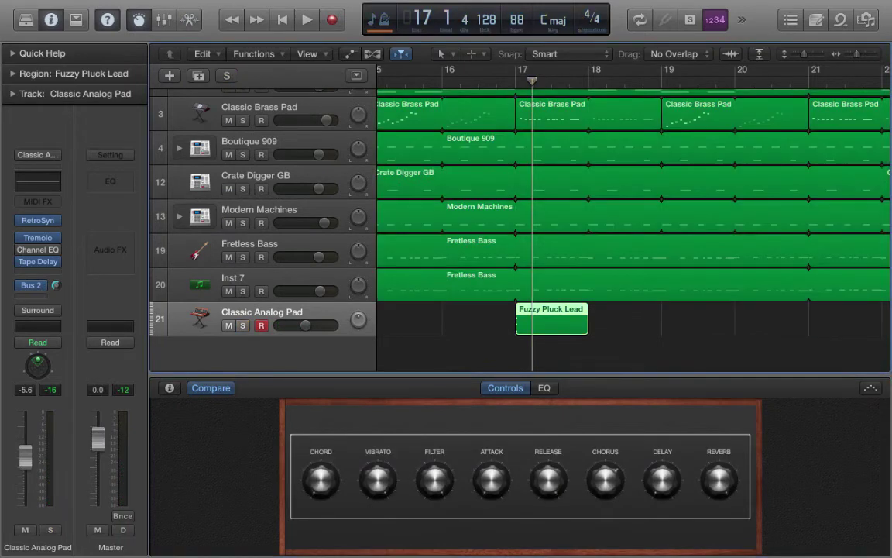
Step: Fit the whole arrangement in view and play the full beat from bar 1, enlarging the timeline around the playhead during playback
key(Return)
key(z)
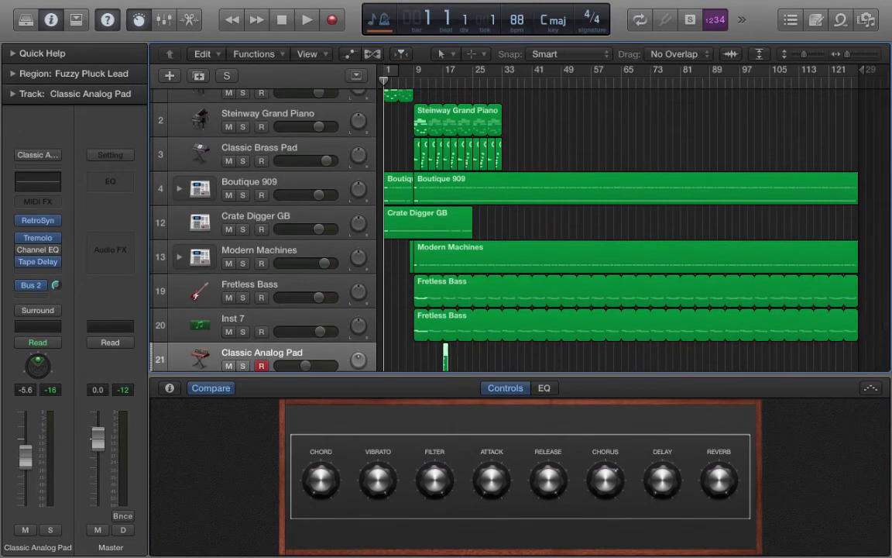
key(space)
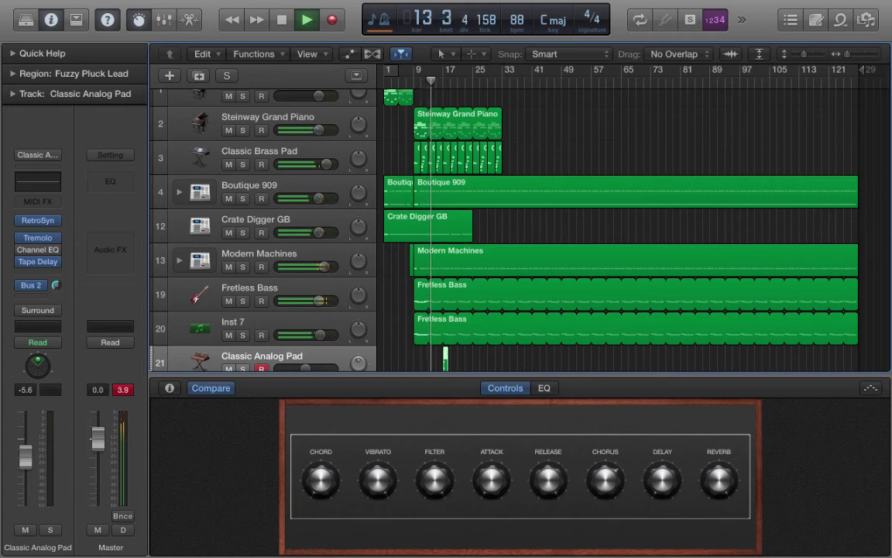
scroll(445, 230, up, 5)
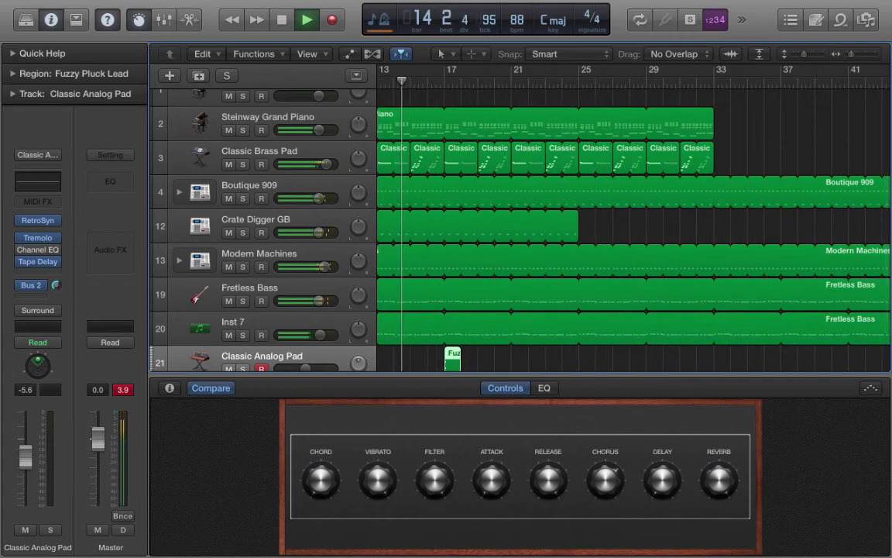